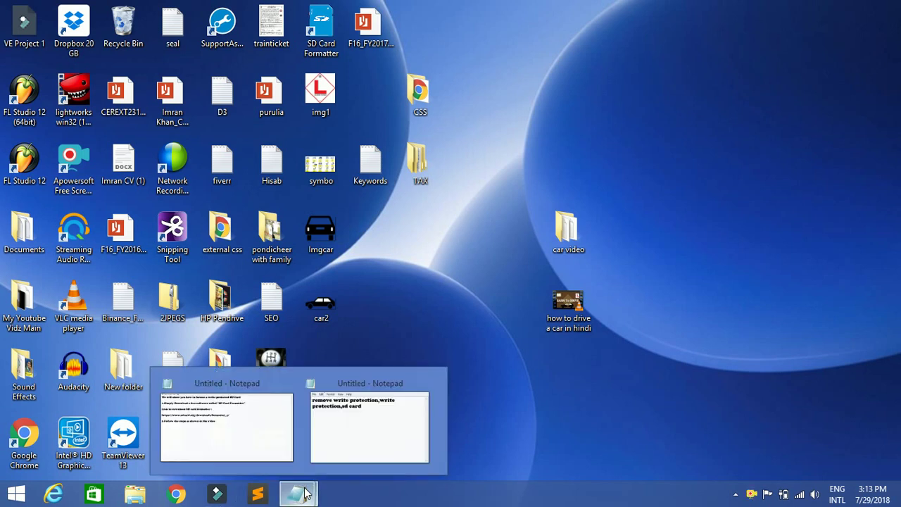
# Step: Bring up the Notepad note on formatting a write-protected SD card, with the formatter download link
pyautogui.click(267, 430)
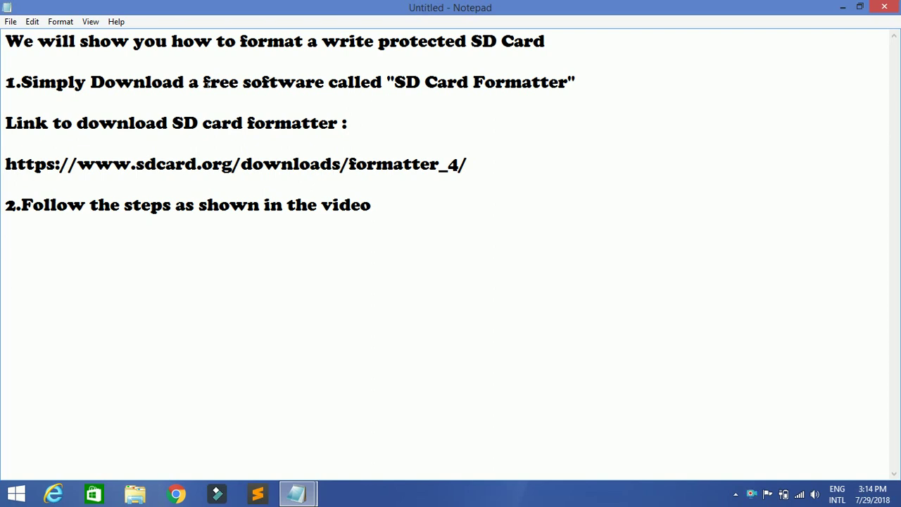
pyautogui.moveTo(203, 83); pyautogui.dragTo(305, 83)
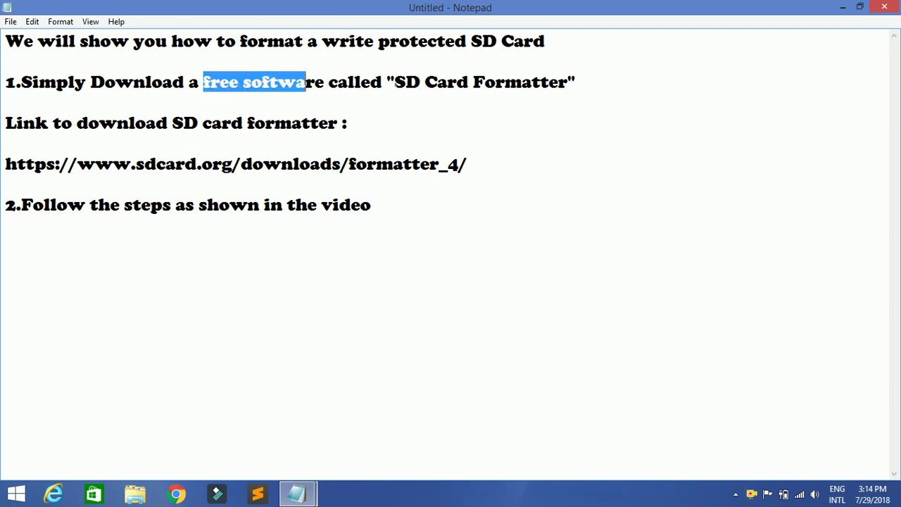
pyautogui.moveTo(405, 82); pyautogui.dragTo(561, 82)
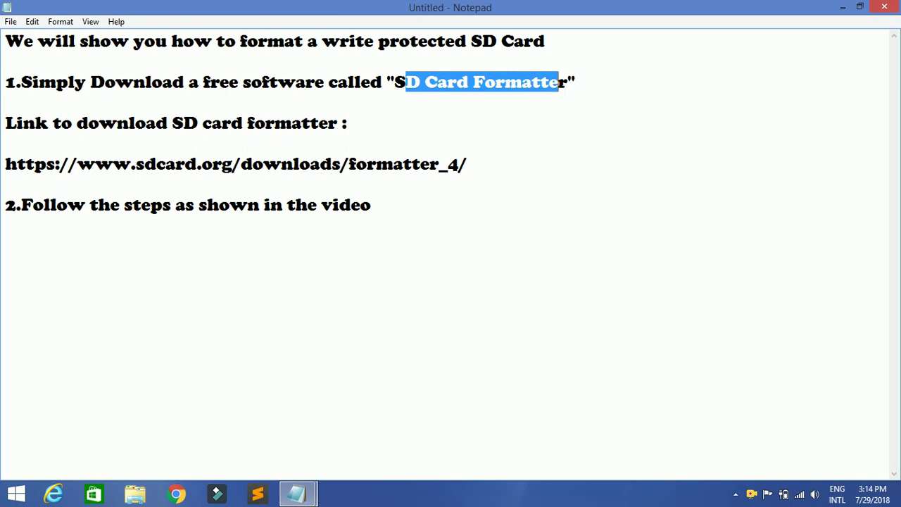
pyautogui.moveTo(95, 163); pyautogui.dragTo(440, 165)
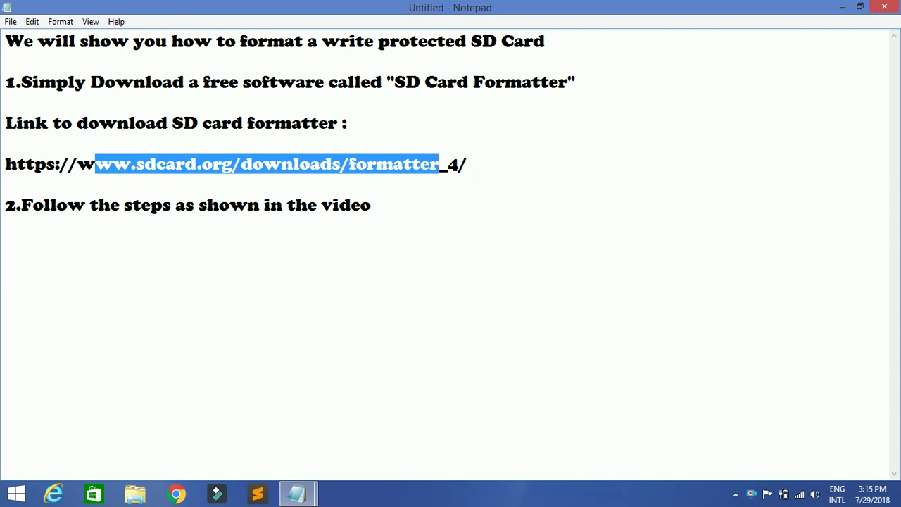
pyautogui.press('End')
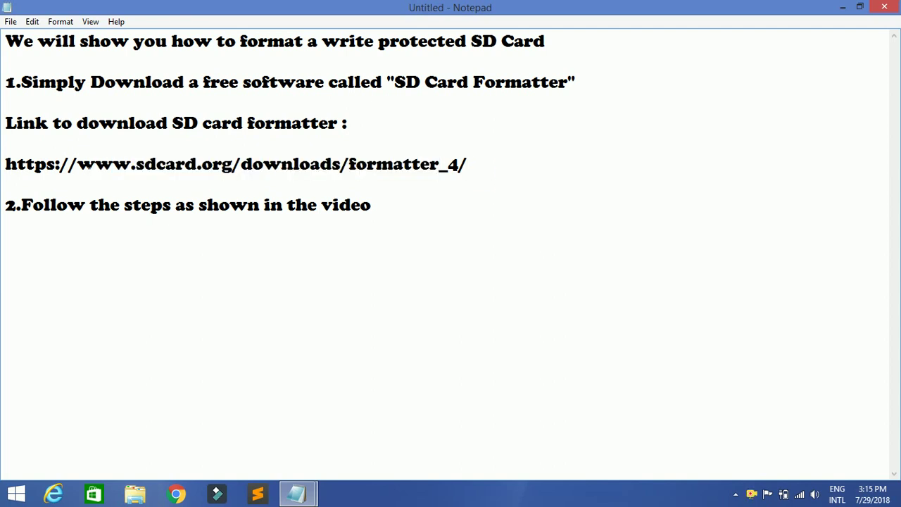
pyautogui.moveTo(76, 164); pyautogui.dragTo(415, 164)
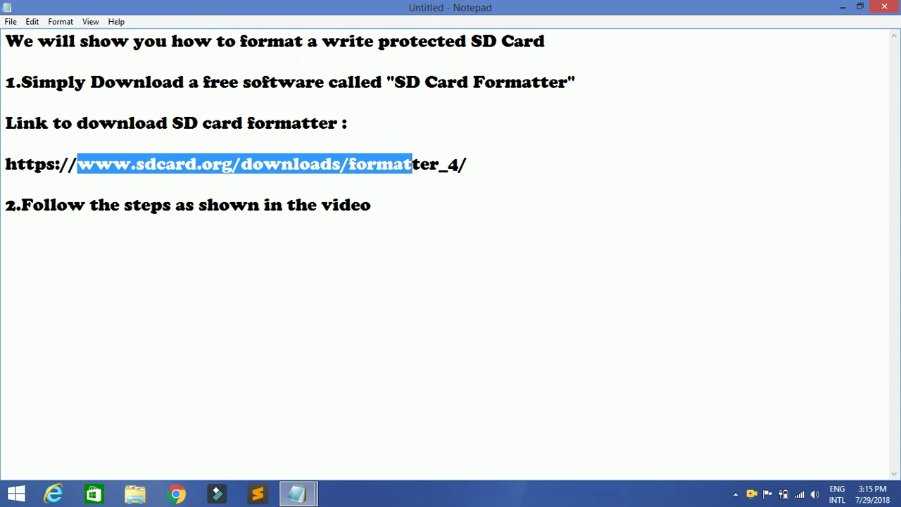
pyautogui.click(267, 40)
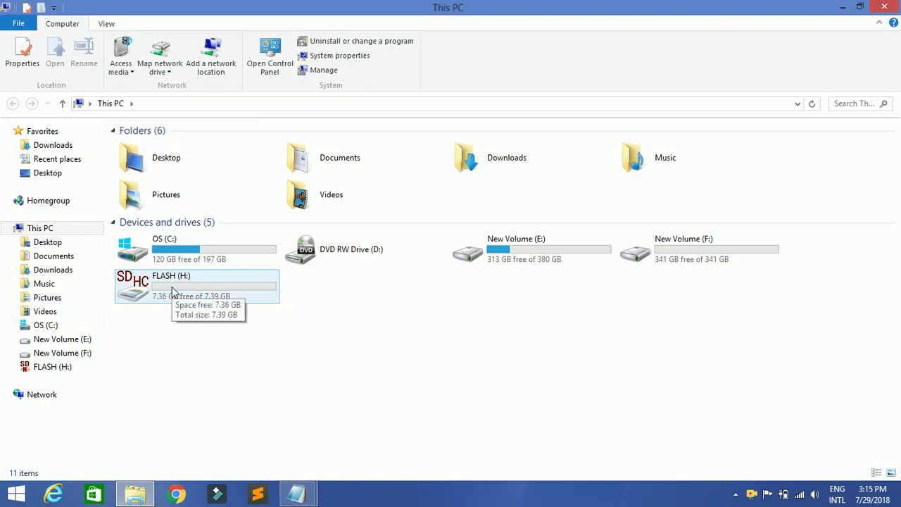
# Step: Check that FLASH (H:) holds DCIM and MISC folders, then minimize Explorer back to the notes
pyautogui.doubleClick(172, 292)
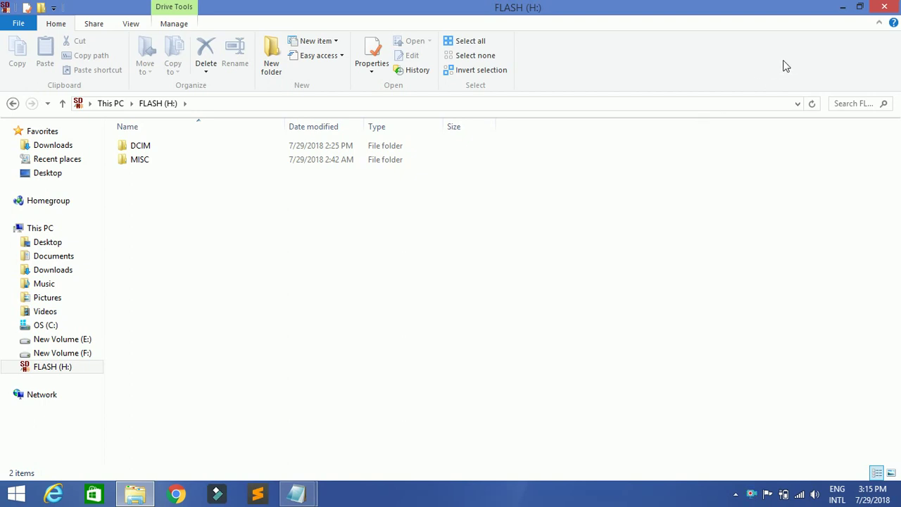
pyautogui.click(842, 14)
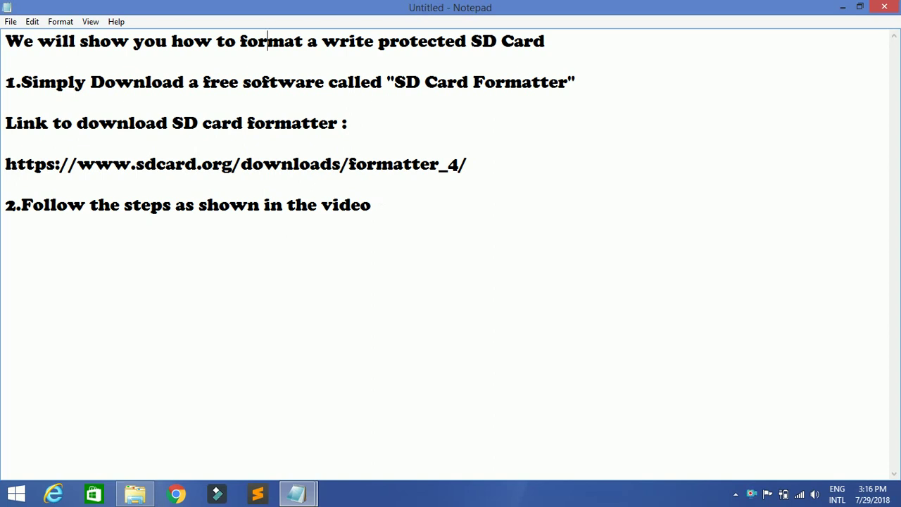
# Step: Select the sdcard.org formatter download link in the note and switch to Chrome loading it
pyautogui.moveTo(9, 165); pyautogui.dragTo(7, 184)
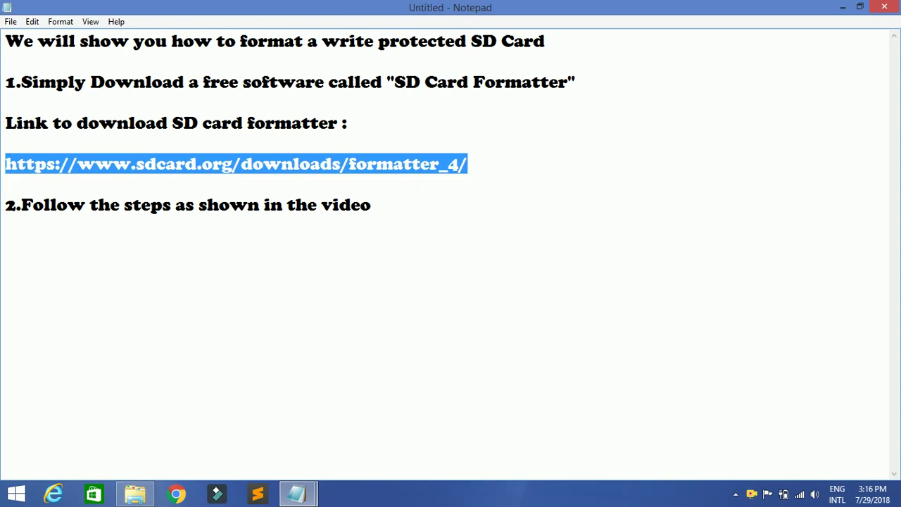
pyautogui.click(177, 495)
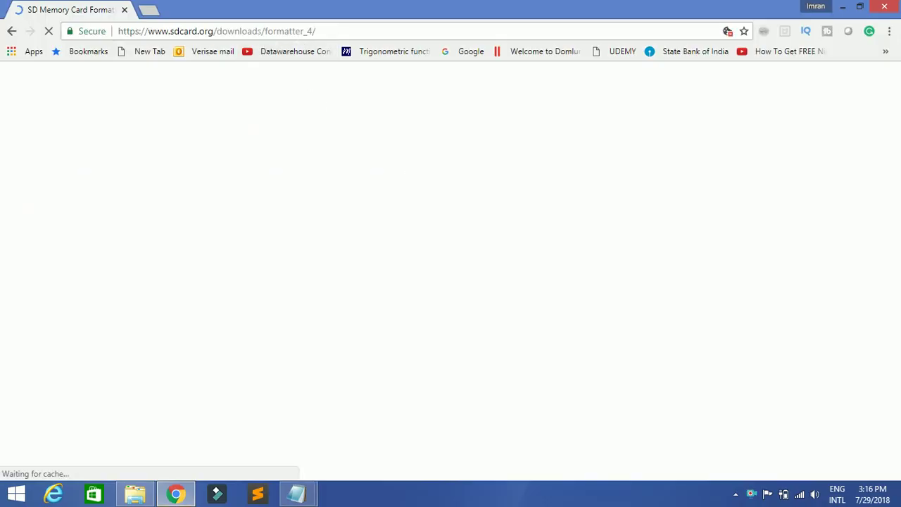
# Step: Review the sdcard.org SD Memory Card Formatter page and its Windows download section
pyautogui.click(252, 30)
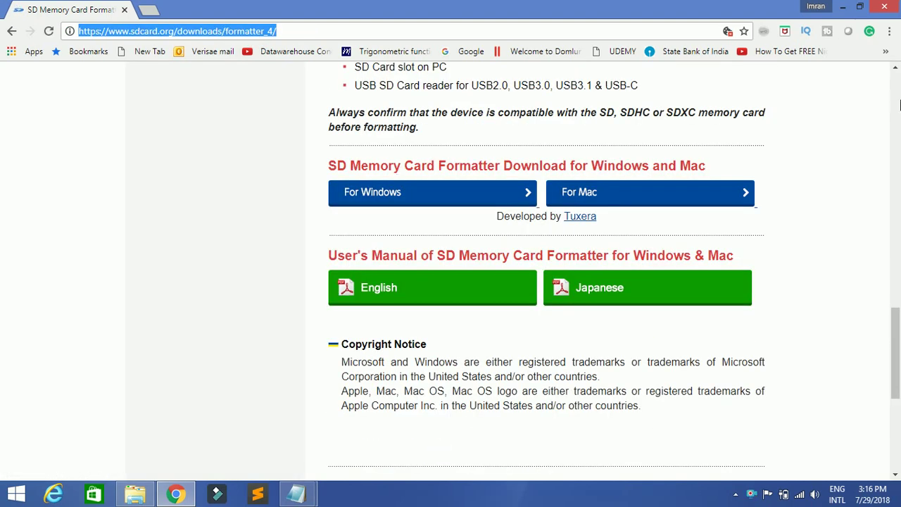
pyautogui.click(897, 103)
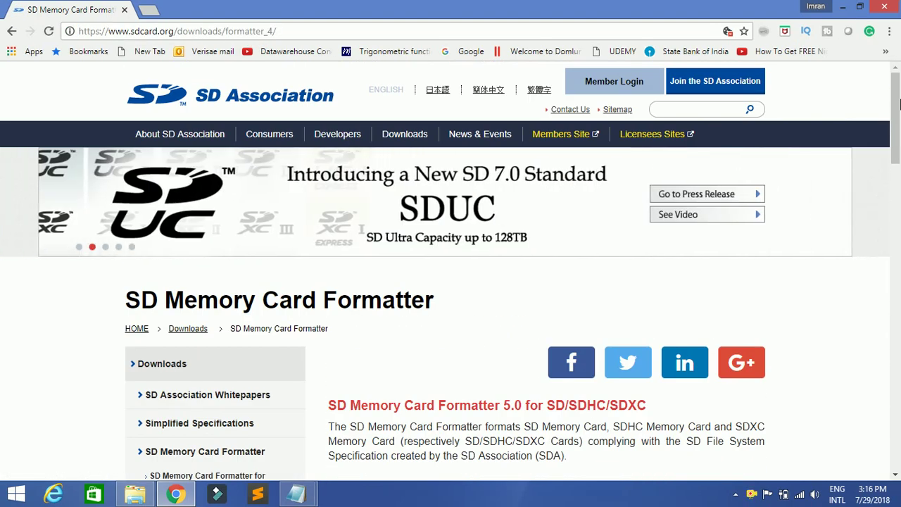
pyautogui.moveTo(898, 104); pyautogui.dragTo(898, 307)
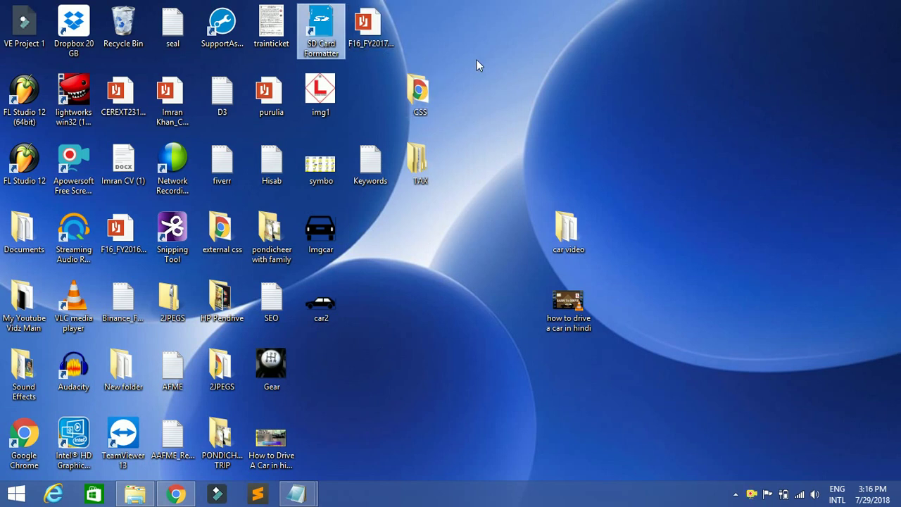
# Step: Launch SD Card Formatter, target the H:\ FLASH card, and erase its FLASH volume label
pyautogui.click(322, 55)
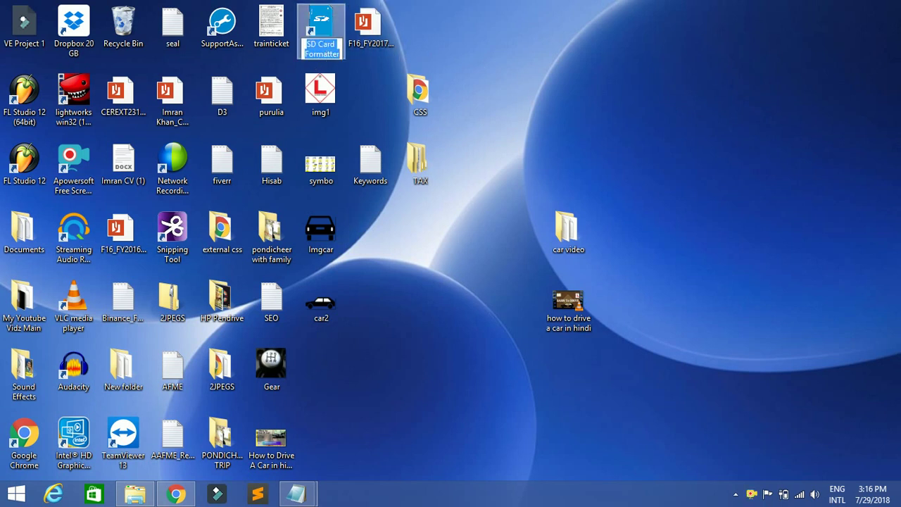
pyautogui.click(359, 65)
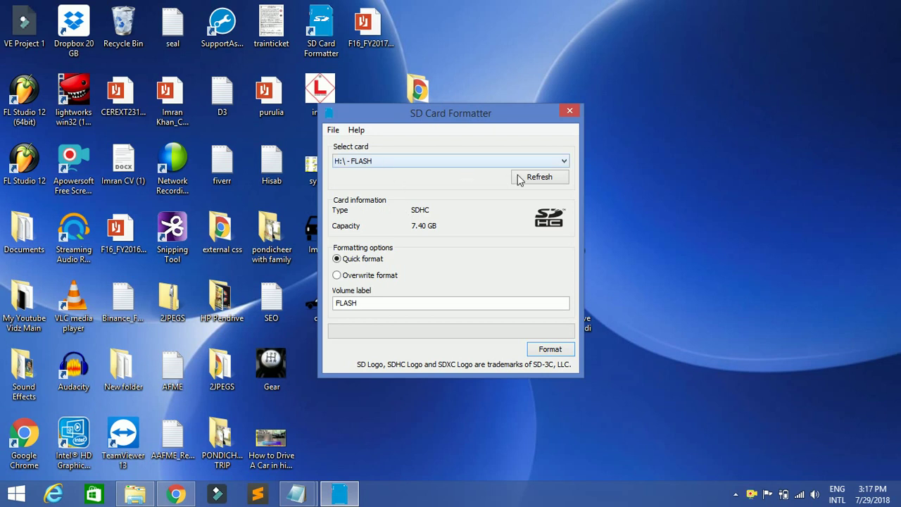
pyautogui.click(564, 162)
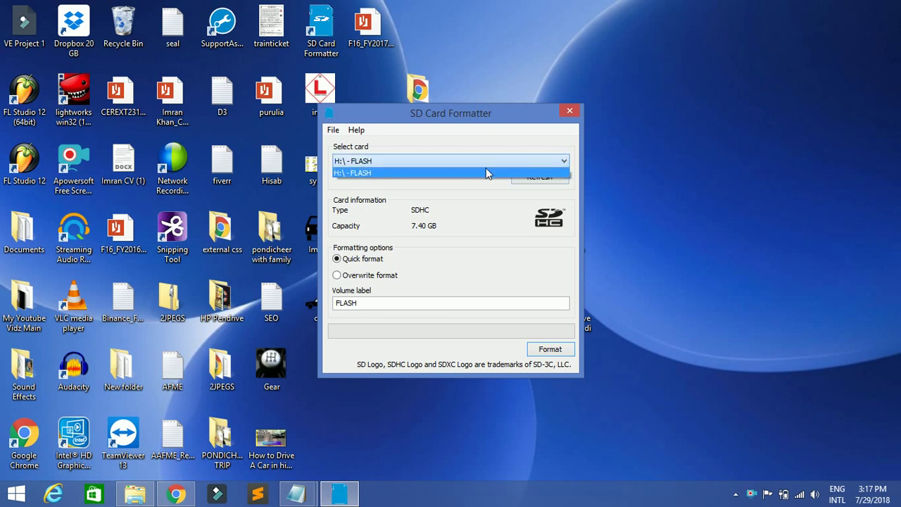
pyautogui.click(381, 188)
pyautogui.click(360, 302)
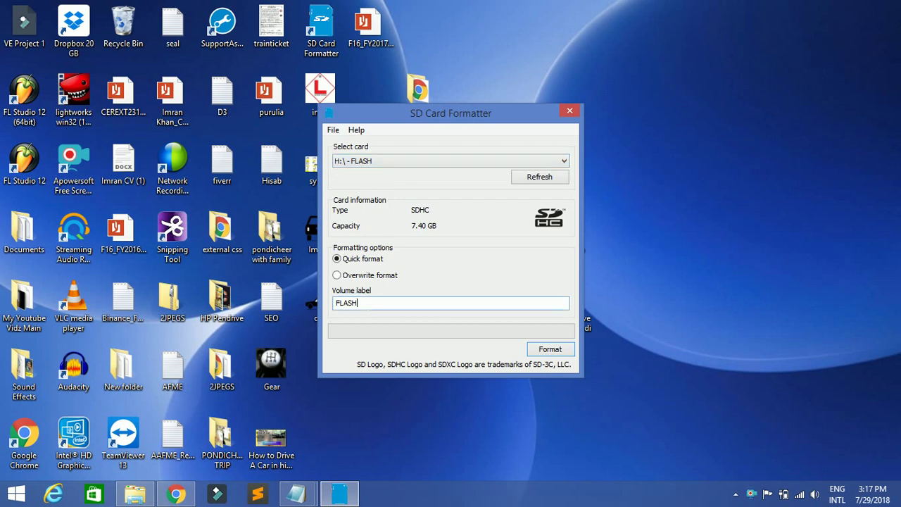
pyautogui.press('BackSpace')
pyautogui.press('BackSpace')
pyautogui.press('BackSpace')
pyautogui.press('BackSpace')
pyautogui.click(175, 495)
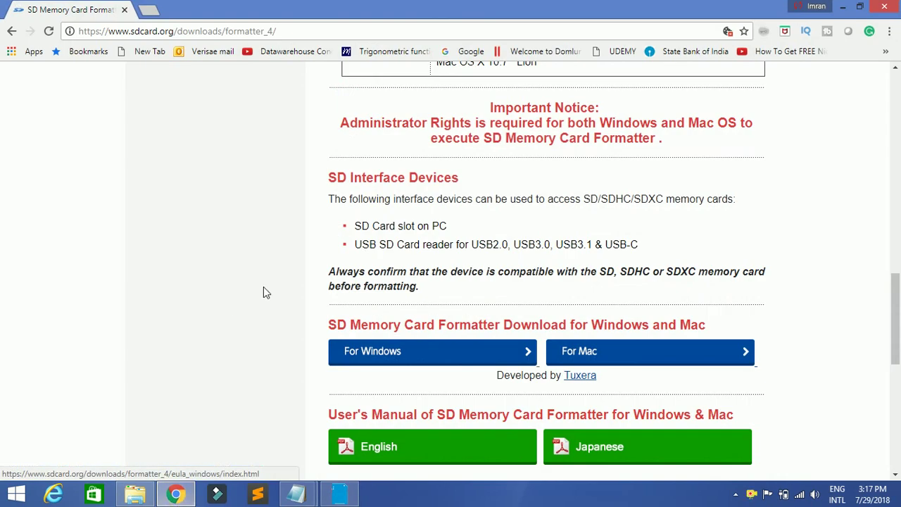
pyautogui.hotkey('alt', 'Tab')
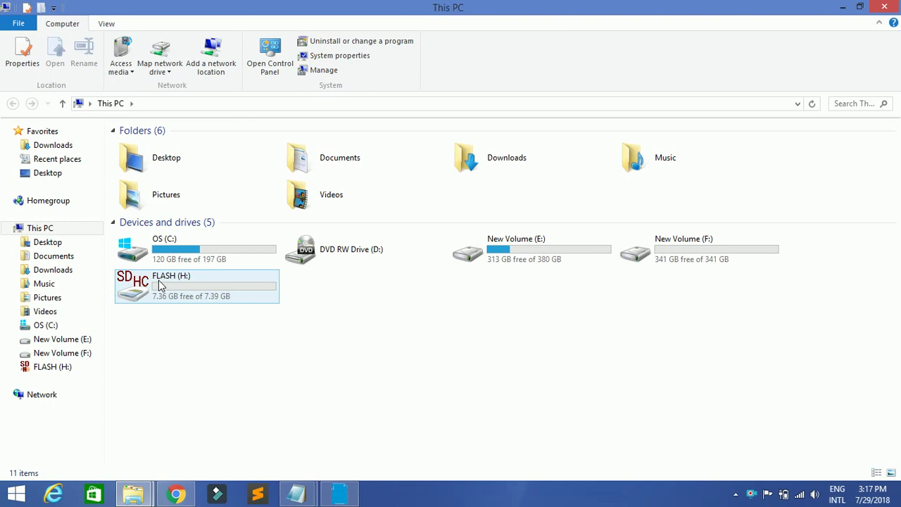
pyautogui.click(839, 9)
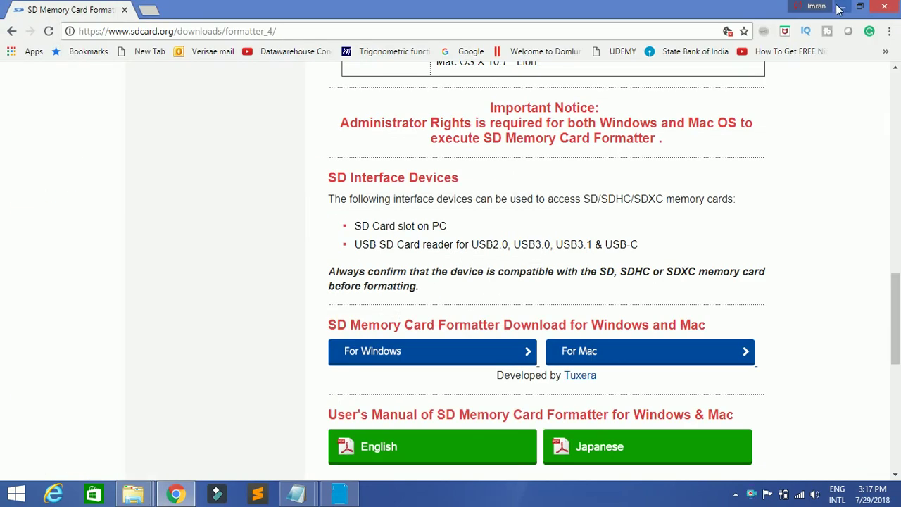
pyautogui.click(840, 7)
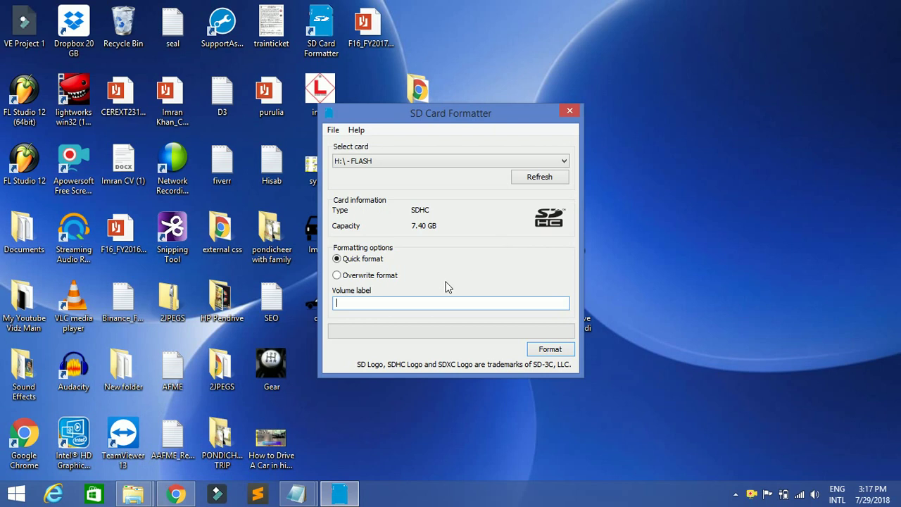
# Step: Label the H: card EXPERIMENT and format it, confirming that all data will be erased
pyautogui.write('exp')
pyautogui.write('eriment')
pyautogui.press('Home')
pyautogui.press('Delete')
pyautogui.write('e')
pyautogui.click(550, 352)
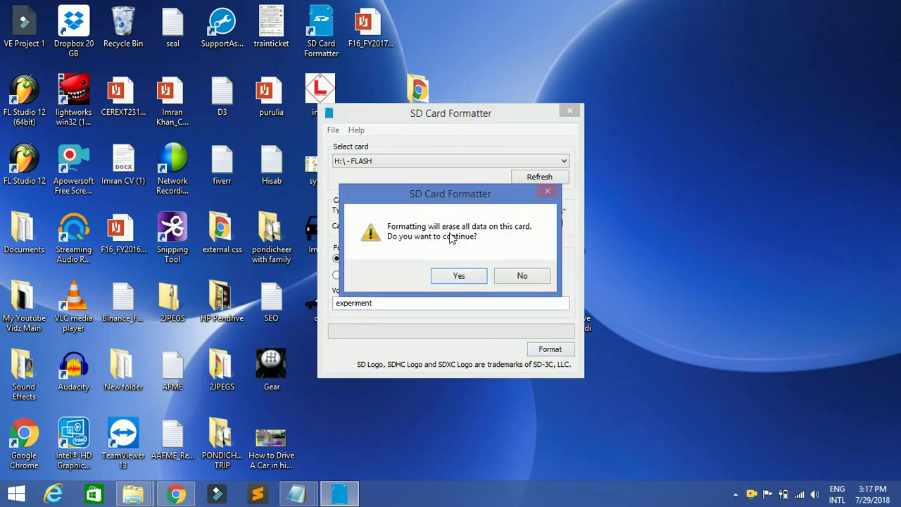
pyautogui.click(454, 273)
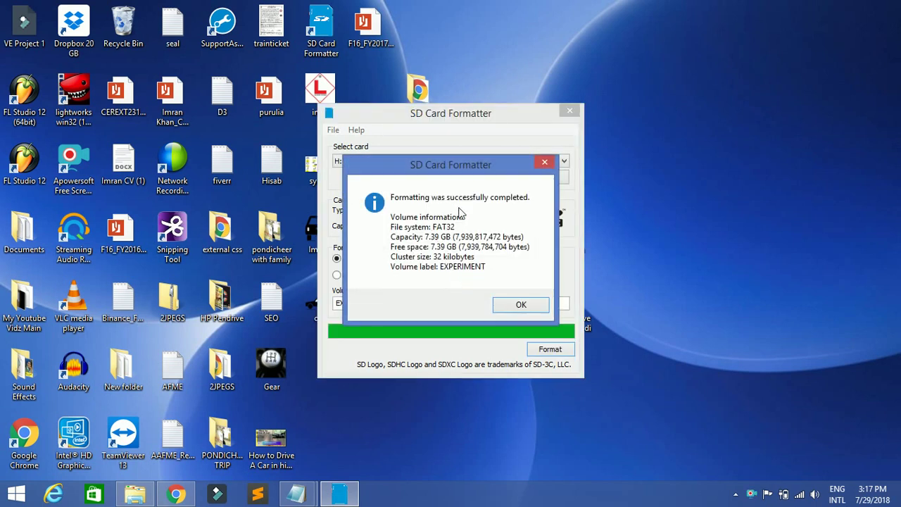
# Step: Dismiss the formatting success message and open This PC with Win+E
pyautogui.click(521, 305)
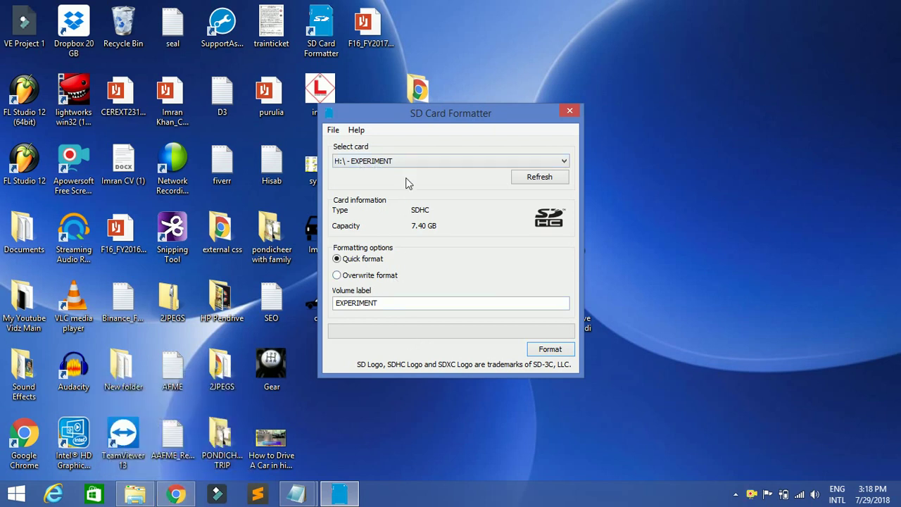
pyautogui.press('super+e')
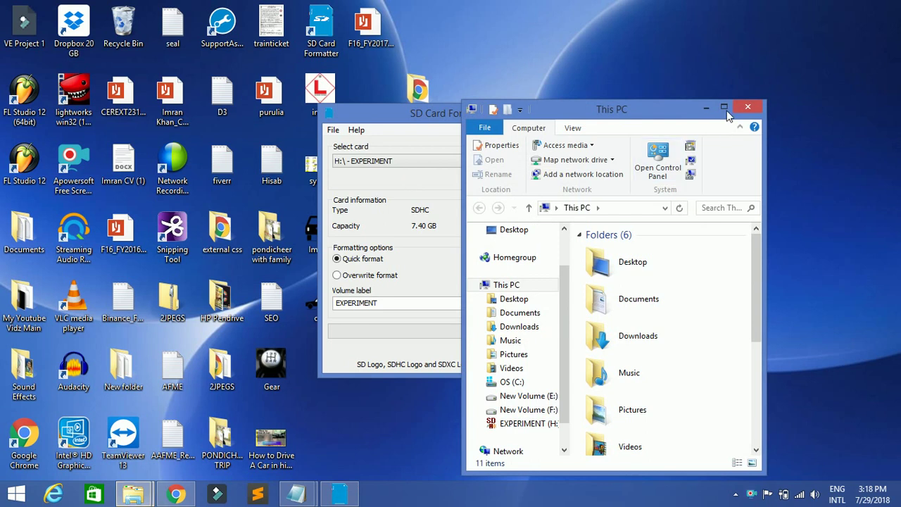
# Step: Maximize This PC and open EXPERIMENT (H:), showing 7.39 GB free of 7.39 GB
pyautogui.click(724, 108)
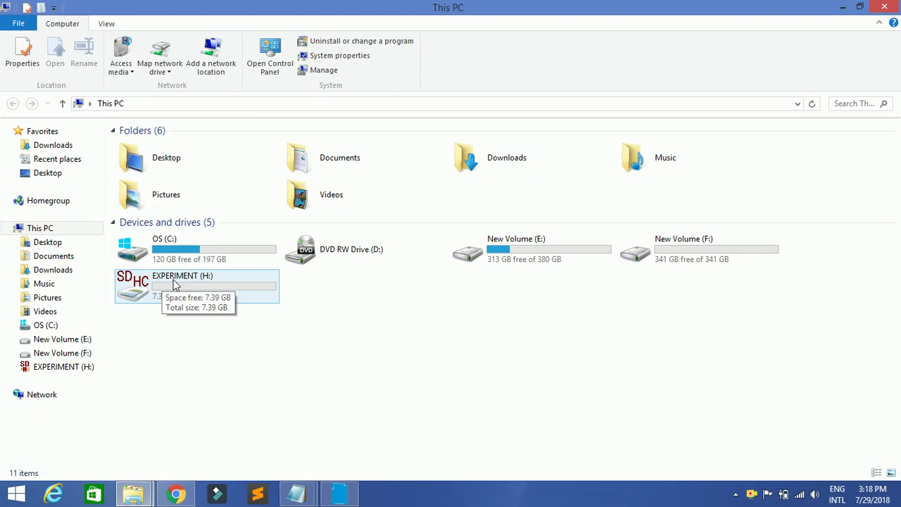
pyautogui.doubleClick(215, 281)
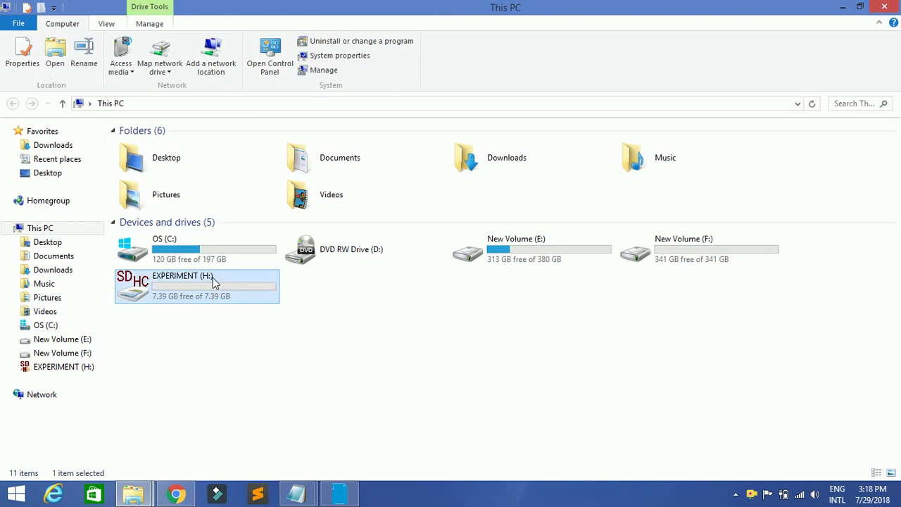